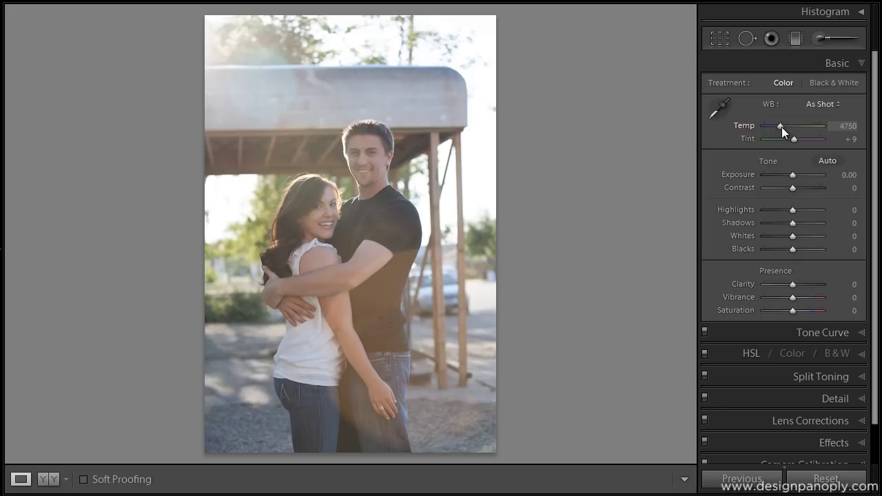
# Step: Drag the Temp slider from 4750 up to 5415 for a warmer Custom white balance
pyautogui.moveTo(782, 127); pyautogui.dragTo(784, 127)
pyautogui.moveTo(783, 126); pyautogui.dragTo(785, 126)
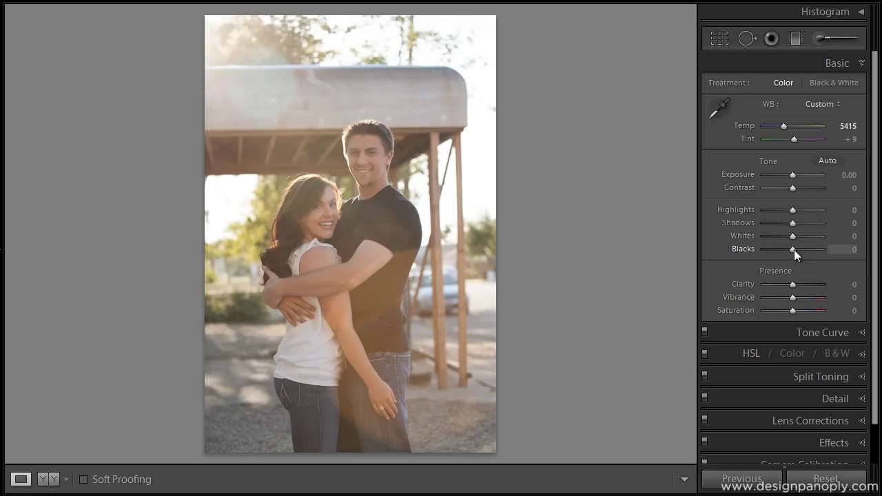
# Step: Set Blacks to −78 and Shadows to +63, then toggle the Before view to compare
pyautogui.moveTo(794, 249); pyautogui.dragTo(772, 252)
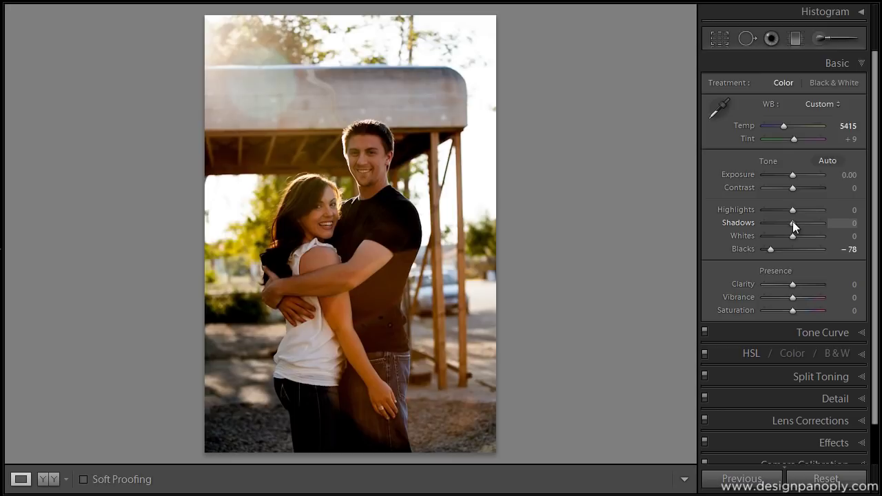
pyautogui.moveTo(793, 221); pyautogui.dragTo(811, 222)
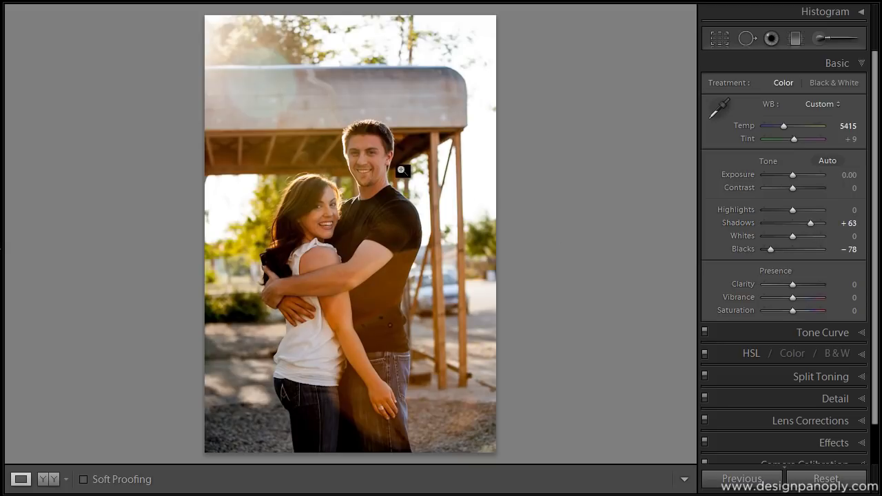
pyautogui.press('\\')
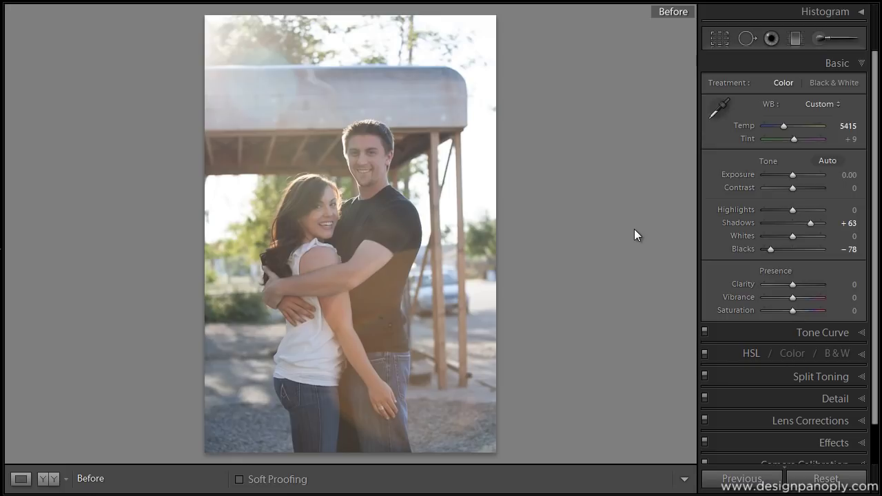
pyautogui.press('\\')
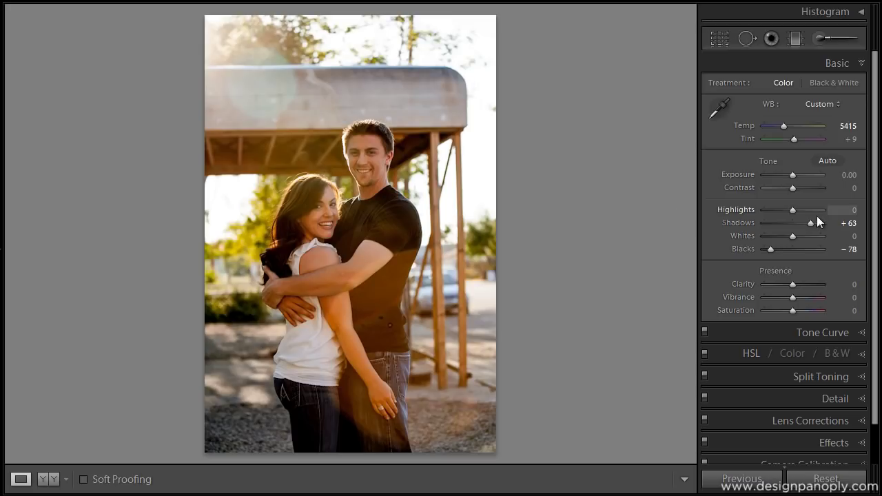
# Step: Lower Highlights to −15 and raise Clarity to +49 in the Basic panel
pyautogui.moveTo(794, 210); pyautogui.dragTo(791, 214)
pyautogui.moveTo(792, 283); pyautogui.dragTo(794, 289)
pyautogui.click(850, 285)
pyautogui.click(630, 260)
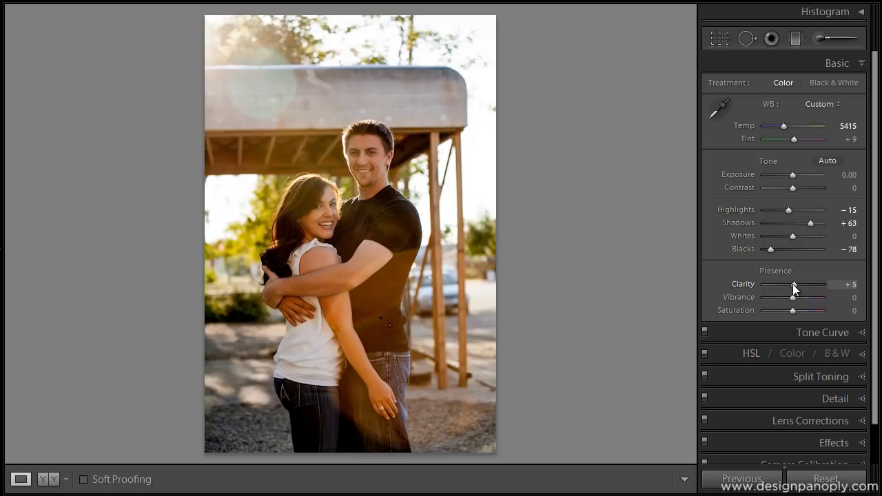
pyautogui.moveTo(793, 284); pyautogui.dragTo(806, 288)
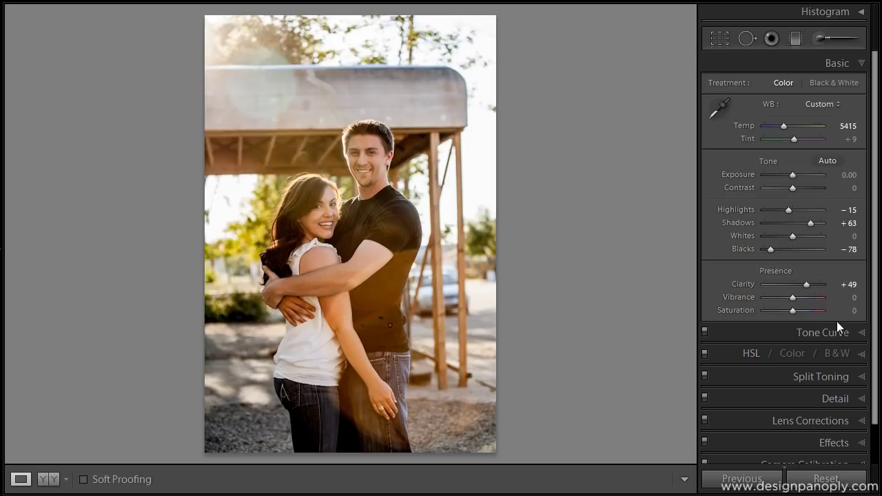
# Step: In Tone Curve, move the highlight split toward 95, lift Highlights to +47, apply Medium Contrast
pyautogui.click(817, 333)
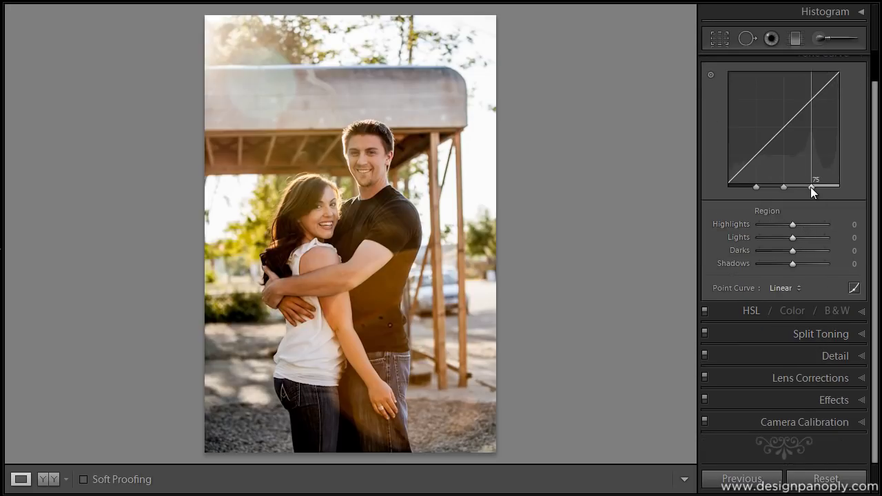
pyautogui.moveTo(811, 186); pyautogui.dragTo(840, 189)
pyautogui.moveTo(829, 184)
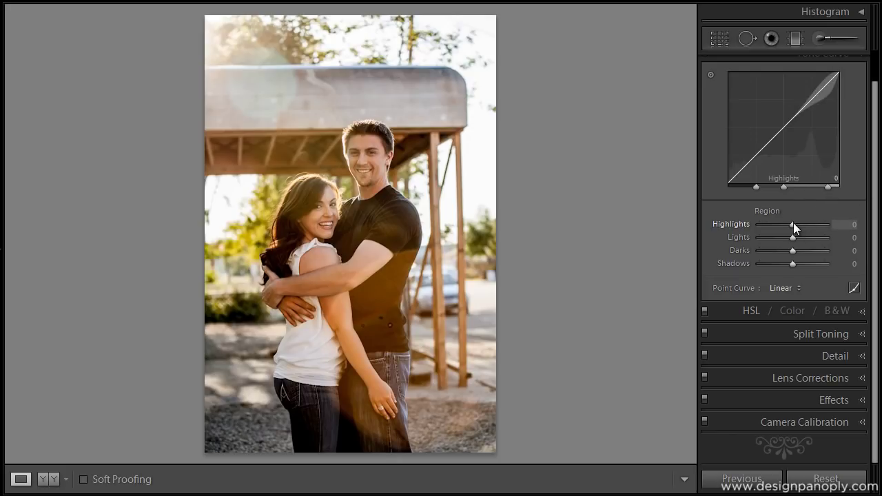
pyautogui.moveTo(794, 222); pyautogui.dragTo(809, 224)
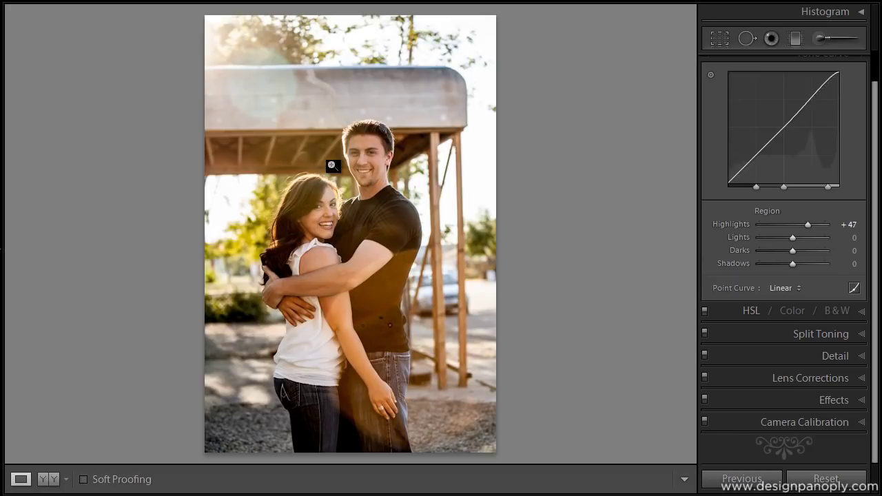
pyautogui.click(781, 290)
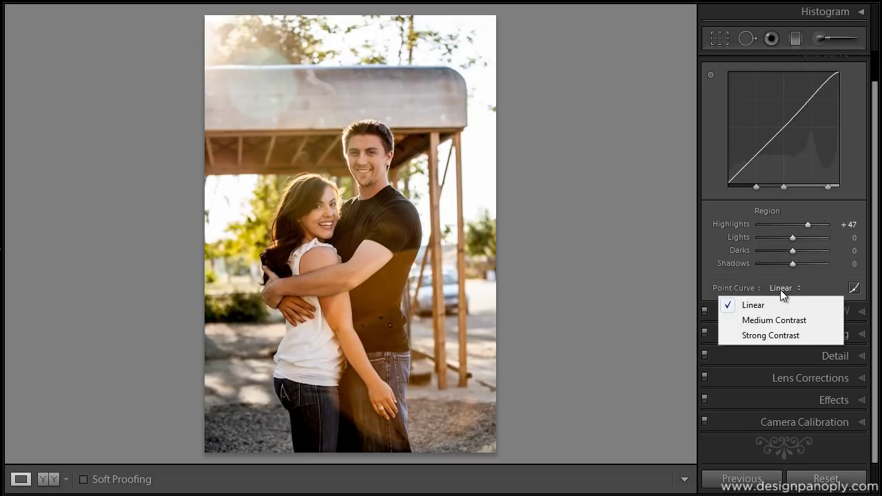
pyautogui.click(800, 319)
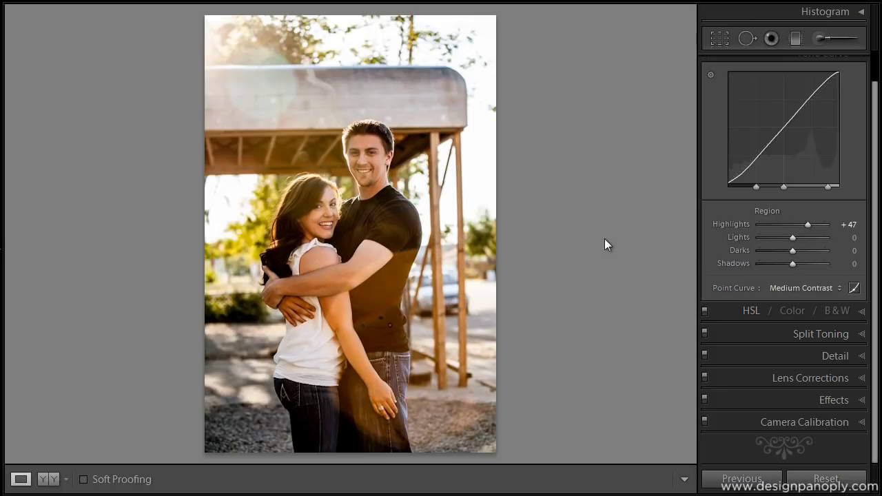
# Step: In the Detail panel, raise Sharpening Amount from 25 to 88
pyautogui.click(834, 356)
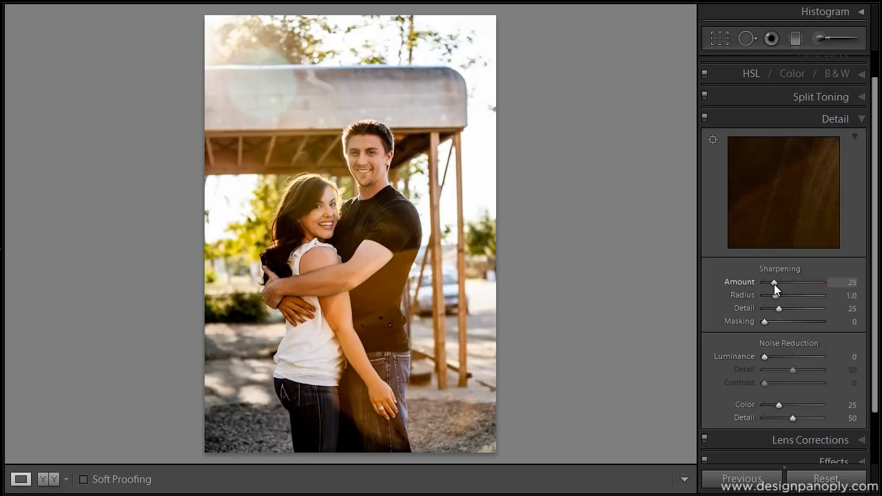
pyautogui.moveTo(775, 284); pyautogui.dragTo(799, 288)
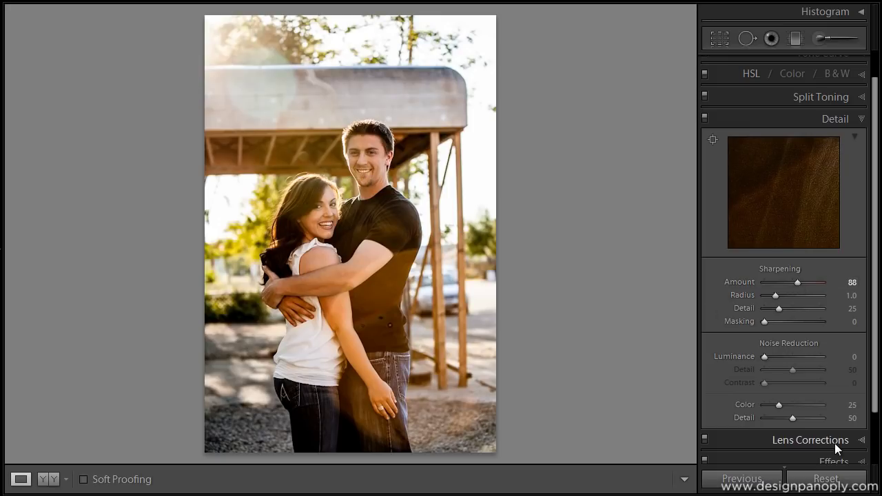
pyautogui.scroll(-2, 825, 457)
# Step: In Effects, add a post-crop vignette with Amount −22 and Midpoint 61
pyautogui.click(812, 399)
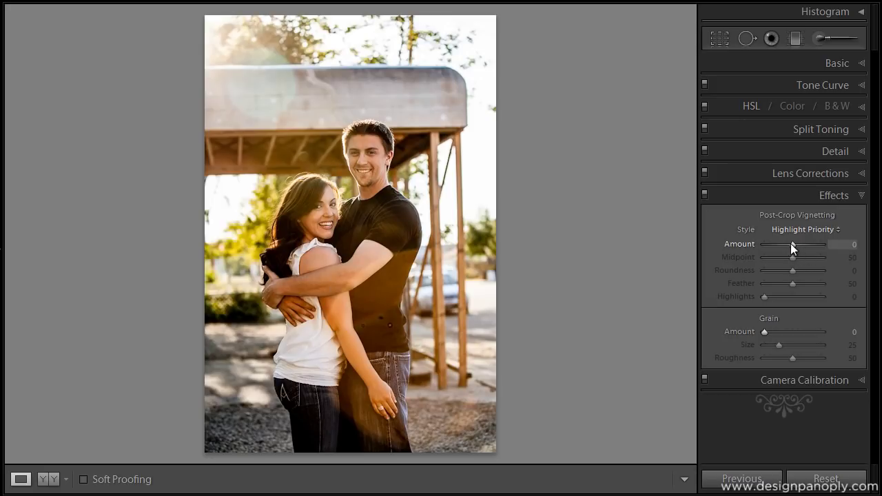
pyautogui.moveTo(792, 243); pyautogui.dragTo(786, 246)
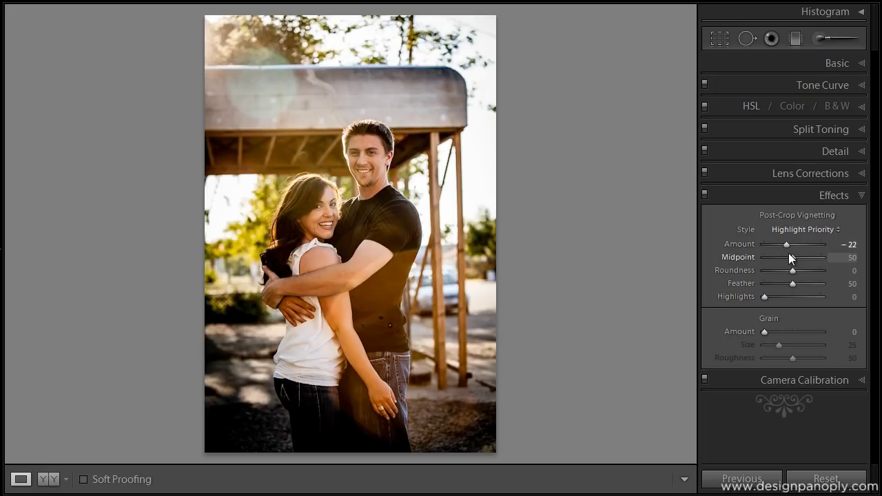
pyautogui.moveTo(793, 259); pyautogui.dragTo(799, 257)
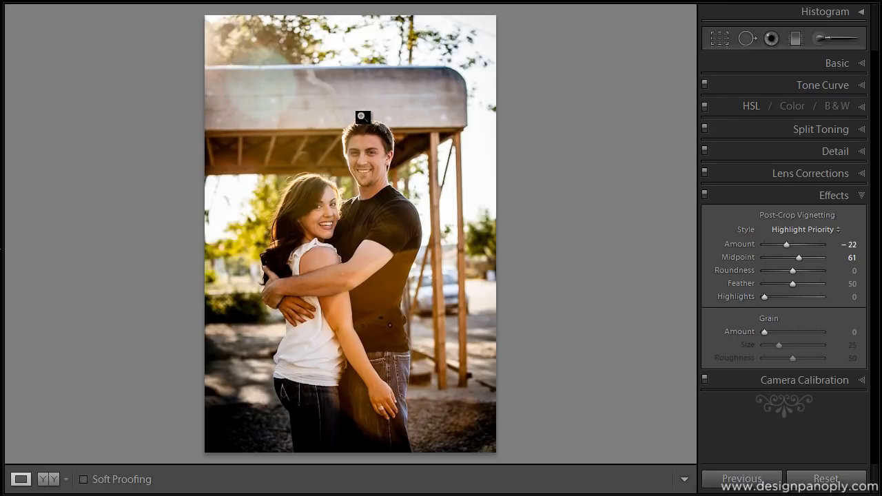
# Step: Bring back the Basic panel and toggle the Before view on and off to compare
pyautogui.click(807, 65)
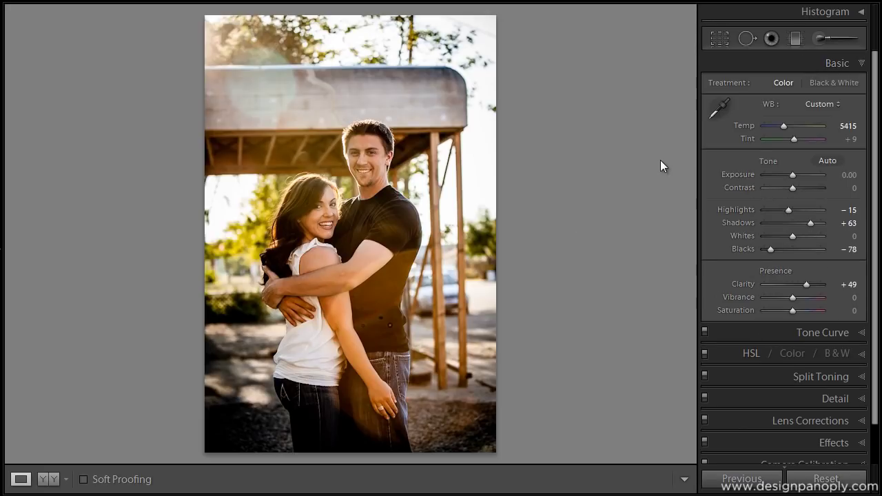
pyautogui.press('\\')
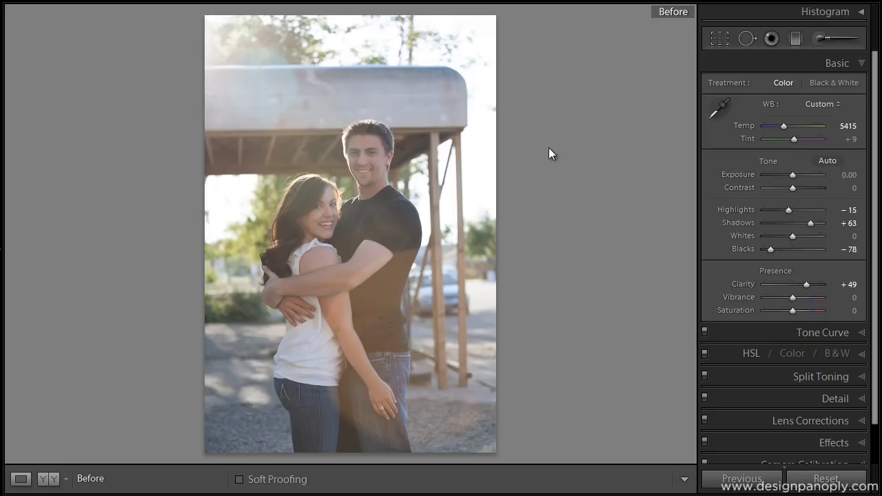
pyautogui.press('\\')
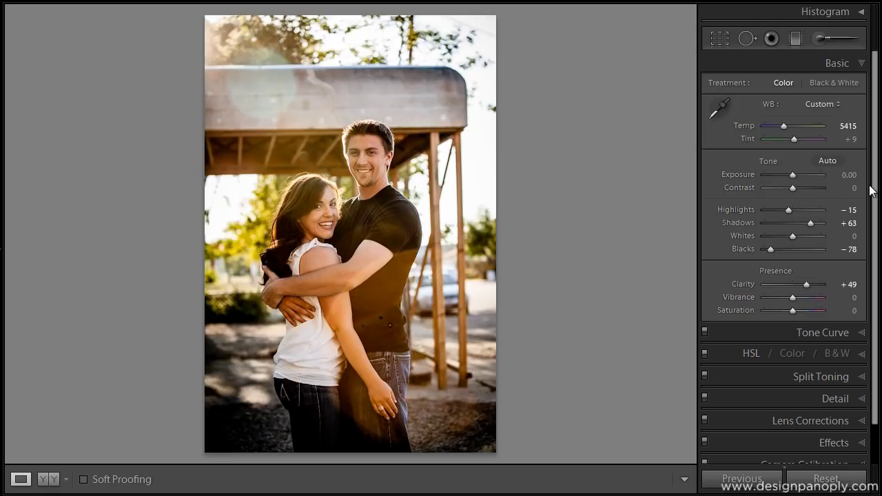
# Step: Set the overall Exposure in the Basic panel to −0.50
pyautogui.click(848, 174)
pyautogui.write('-0.5')
pyautogui.press('Return')
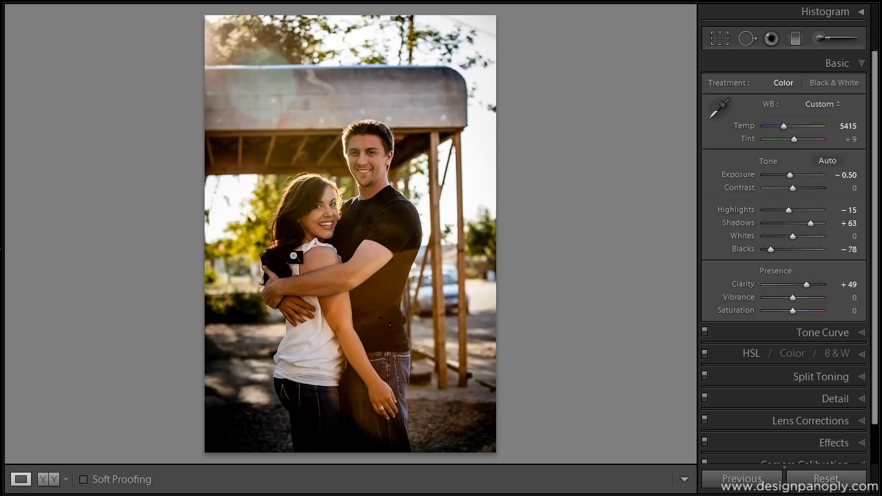
# Step: Paint an Adjustment Brush brightening mask over the couple, Alt-erasing spill on the lower-left ground
pyautogui.click(821, 40)
pyautogui.press('h')
pyautogui.moveTo(357, 148)
pyautogui.mouseDown()
pyautogui.moveTo(375, 189)
pyautogui.moveTo(362, 151)
pyautogui.moveTo(374, 145)
pyautogui.moveTo(372, 207)
pyautogui.moveTo(364, 217)
pyautogui.moveTo(318, 204)
pyautogui.moveTo(316, 191)
pyautogui.moveTo(320, 198)
pyautogui.moveTo(300, 198)
pyautogui.moveTo(288, 253)
pyautogui.moveTo(276, 258)
pyautogui.moveTo(279, 271)
pyautogui.moveTo(324, 240)
pyautogui.moveTo(294, 330)
pyautogui.moveTo(287, 286)
pyautogui.moveTo(279, 292)
pyautogui.moveTo(279, 284)
pyautogui.moveTo(300, 310)
pyautogui.moveTo(285, 392)
pyautogui.moveTo(307, 438)
pyautogui.moveTo(348, 413)
pyautogui.moveTo(359, 325)
pyautogui.moveTo(368, 435)
pyautogui.moveTo(397, 442)
pyautogui.moveTo(392, 452)
pyautogui.moveTo(390, 325)
pyautogui.moveTo(396, 265)
pyautogui.moveTo(410, 232)
pyautogui.moveTo(399, 200)
pyautogui.moveTo(371, 293)
pyautogui.moveTo(356, 226)
pyautogui.moveTo(363, 356)
pyautogui.moveTo(382, 321)
pyautogui.moveTo(380, 336)
pyautogui.moveTo(364, 303)
pyautogui.moveTo(366, 251)
pyautogui.moveTo(379, 222)
pyautogui.moveTo(377, 141)
pyautogui.mouseUp()
pyautogui.press('h')
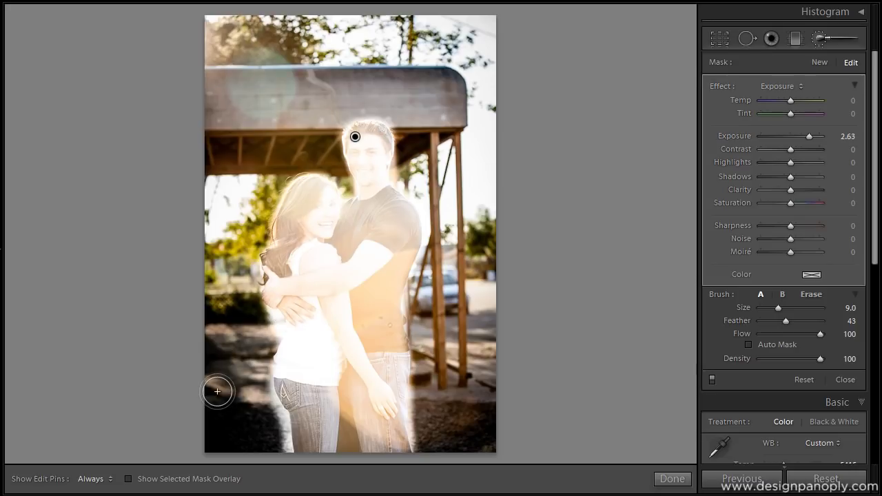
pyautogui.press('h')
pyautogui.moveTo(213, 384)
pyautogui.mouseDown()
pyautogui.moveTo(273, 410)
pyautogui.moveTo(294, 419)
pyautogui.mouseUp()
pyautogui.press('h')
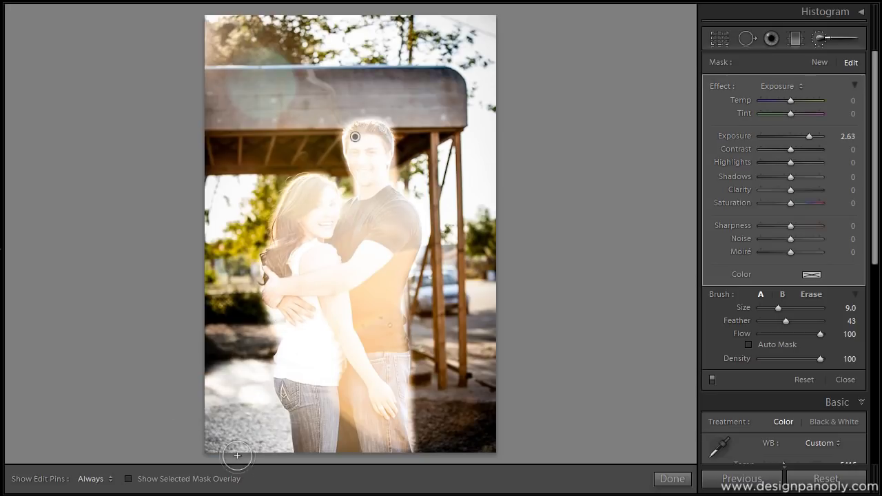
pyautogui.press('alt')
pyautogui.press('h')
pyautogui.moveTo(206, 355)
pyautogui.mouseDown()
pyautogui.moveTo(210, 489)
pyautogui.moveTo(223, 366)
pyautogui.moveTo(225, 453)
pyautogui.moveTo(234, 355)
pyautogui.moveTo(266, 369)
pyautogui.moveTo(259, 362)
pyautogui.moveTo(241, 490)
pyautogui.moveTo(257, 377)
pyautogui.moveTo(261, 462)
pyautogui.moveTo(265, 411)
pyautogui.moveTo(275, 466)
pyautogui.moveTo(264, 428)
pyautogui.moveTo(253, 428)
pyautogui.moveTo(283, 460)
pyautogui.moveTo(278, 409)
pyautogui.moveTo(263, 384)
pyautogui.moveTo(290, 377)
pyautogui.mouseUp()
pyautogui.press('h')
pyautogui.press('h')
pyautogui.press('h')
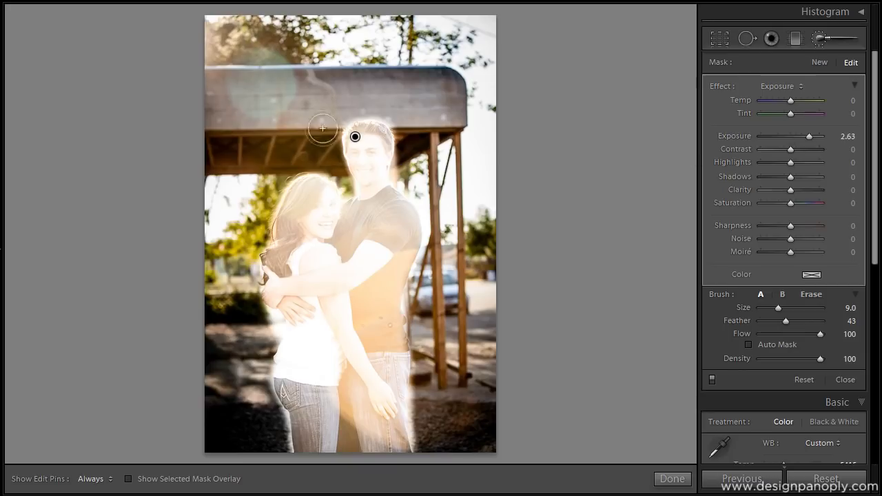
# Step: Set the brush mask's Exposure to 0.50 and close the Adjustment Brush
pyautogui.click(850, 138)
pyautogui.write('.5')
pyautogui.press('Return')
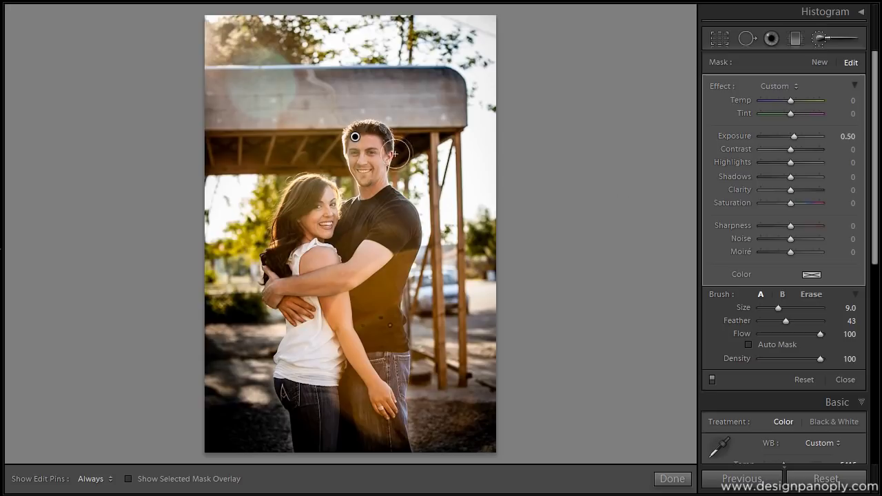
pyautogui.click(832, 37)
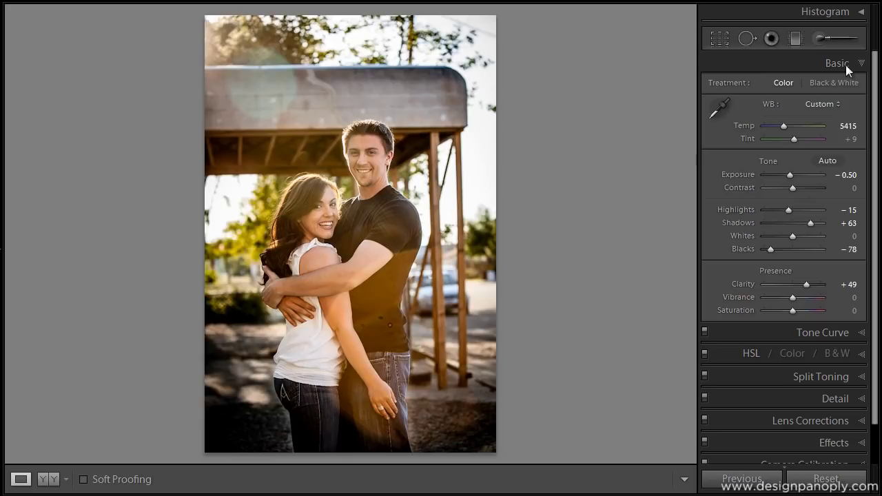
# Step: Reopen the Adjustment Brush, Alt-erase the mask along the bottom of the photo, then close it
pyautogui.click(824, 38)
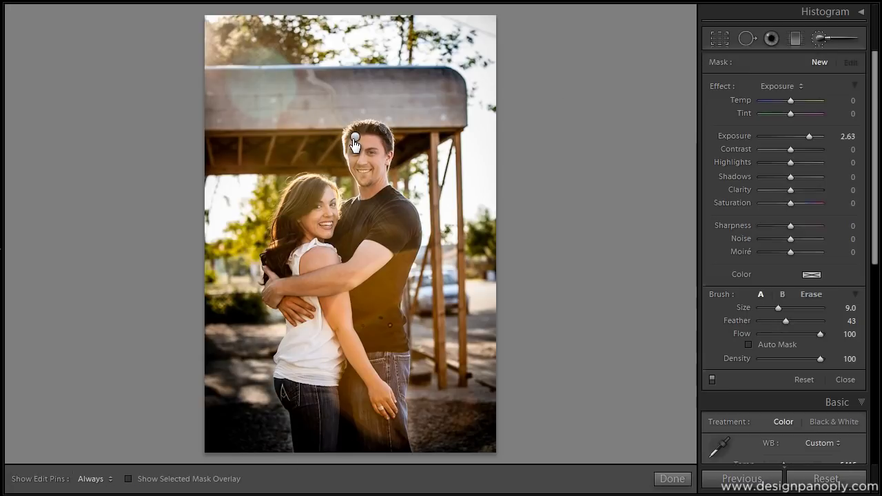
pyautogui.press('alt')
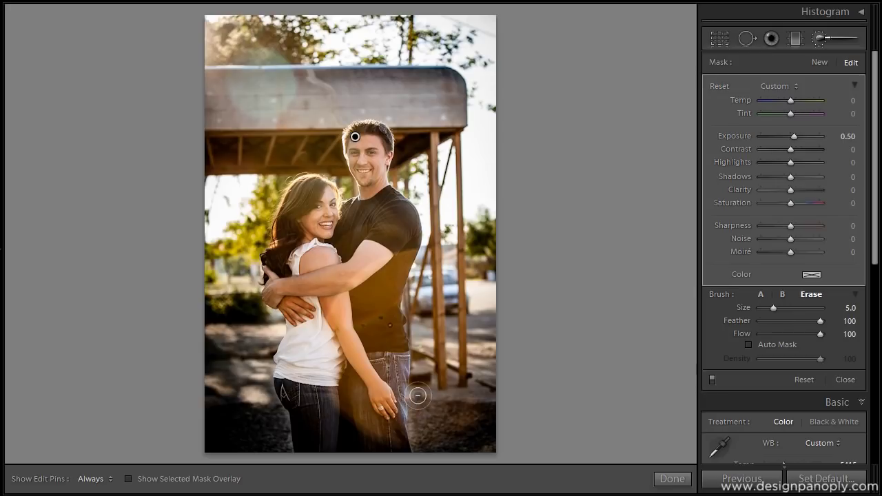
pyautogui.press('h')
pyautogui.press('h')
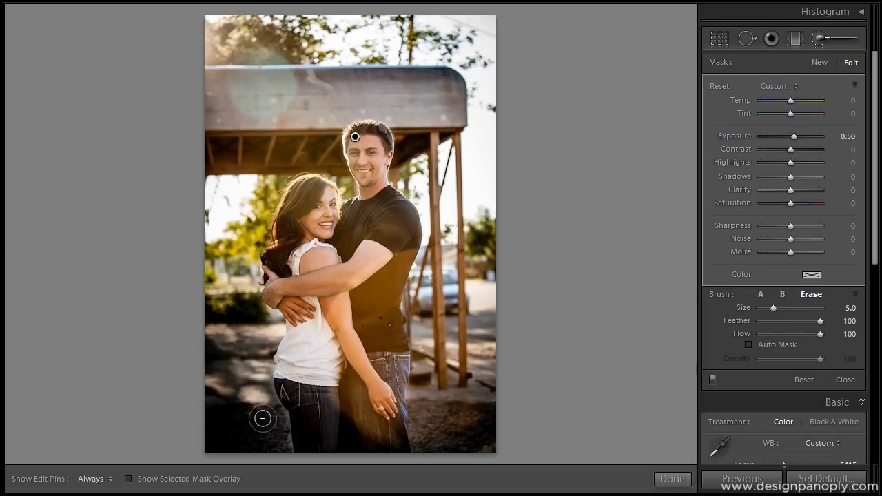
pyautogui.press('h')
pyautogui.press('h')
pyautogui.click(819, 34)
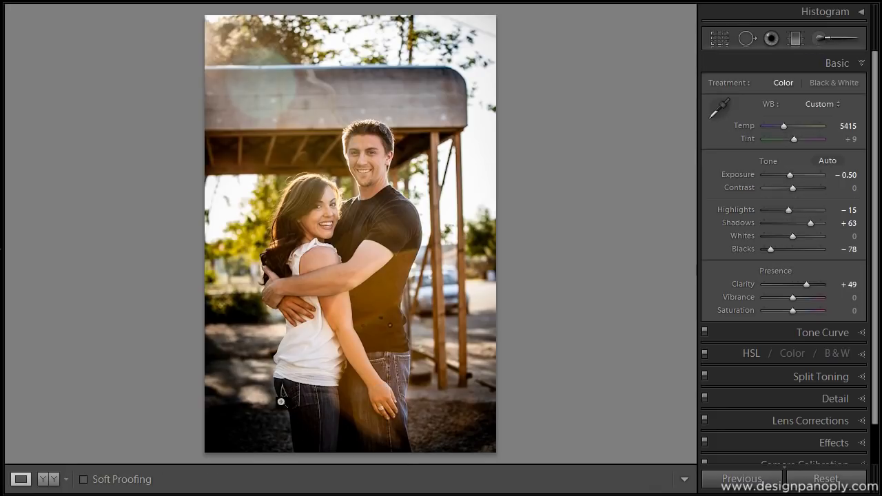
# Step: Drag a graduated filter up from the bottom edge over the ground and legs at +0.50 exposure
pyautogui.click(796, 38)
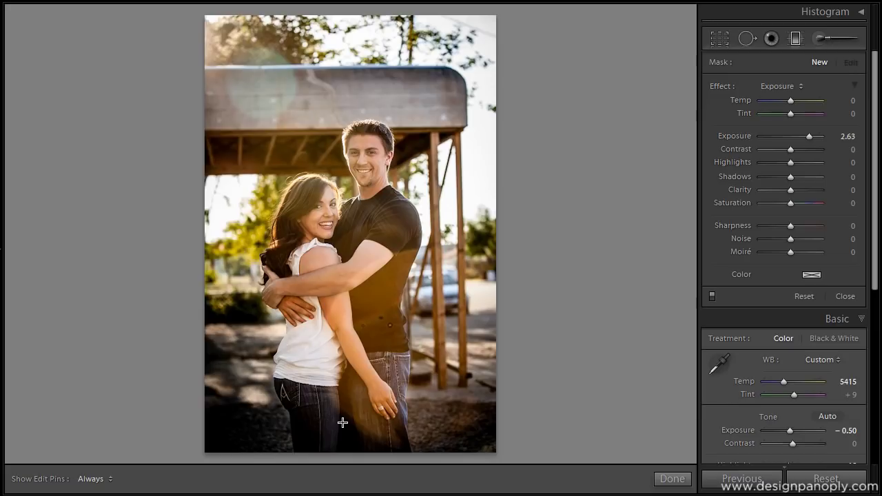
pyautogui.moveTo(343, 423); pyautogui.dragTo(331, 284)
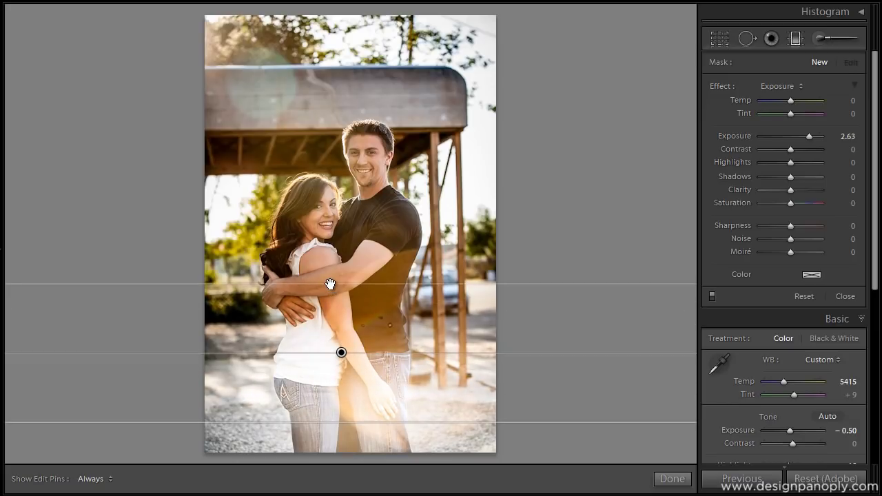
pyautogui.click(845, 136)
pyautogui.write('0.5')
pyautogui.press('Return')
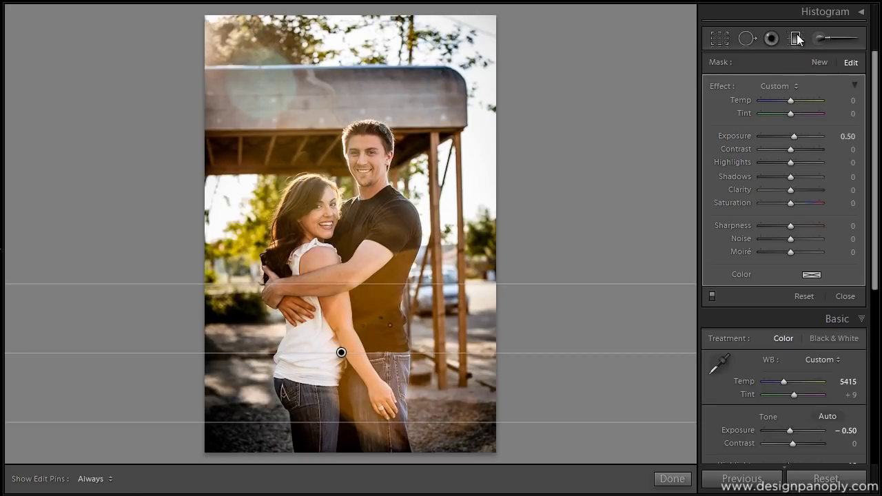
pyautogui.click(796, 39)
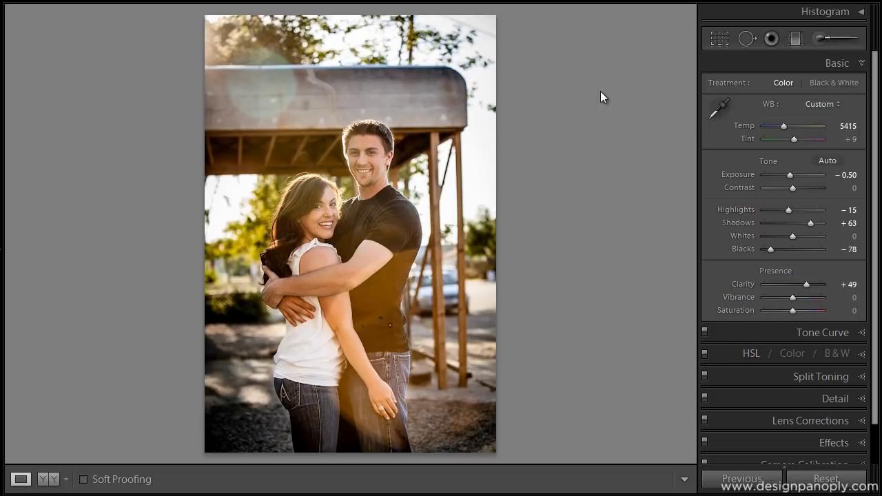
pyautogui.press('\\')
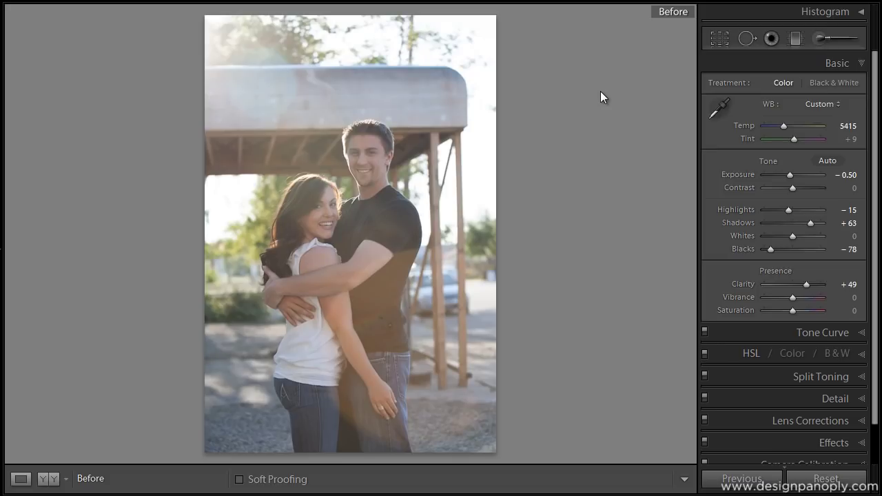
pyautogui.press('\\')
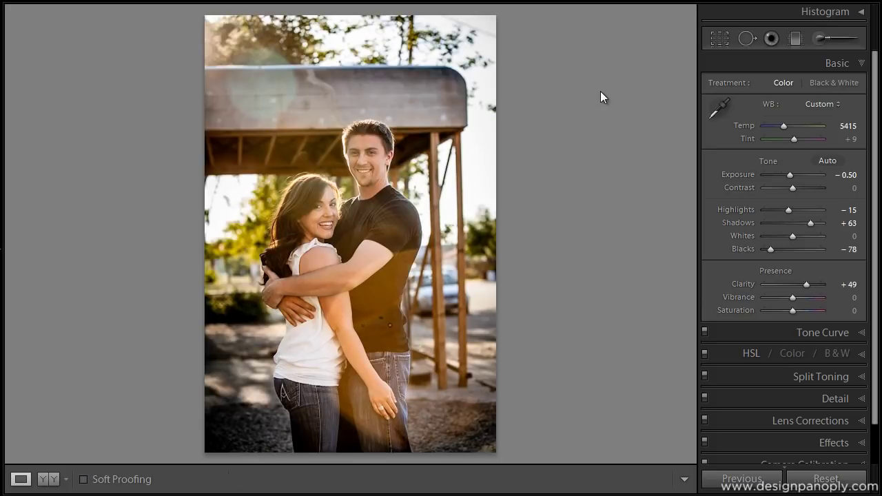